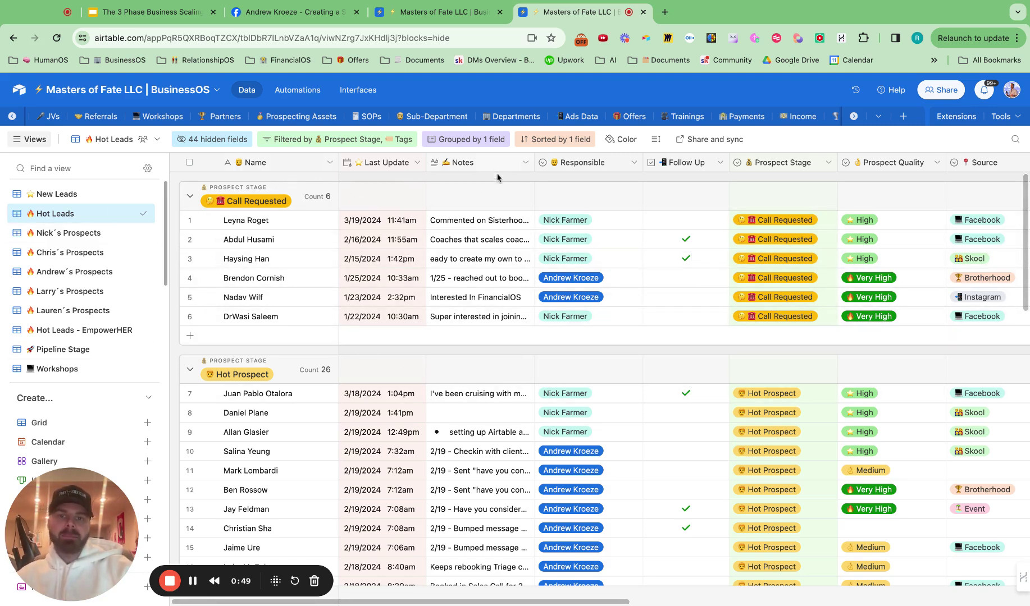
Step: Scan the leads grid and preview the web clipper form for adding Leads records
{"action": "scroll", "coordinate": [654, 289], "scroll_direction": "right", "scroll_amount": 5}
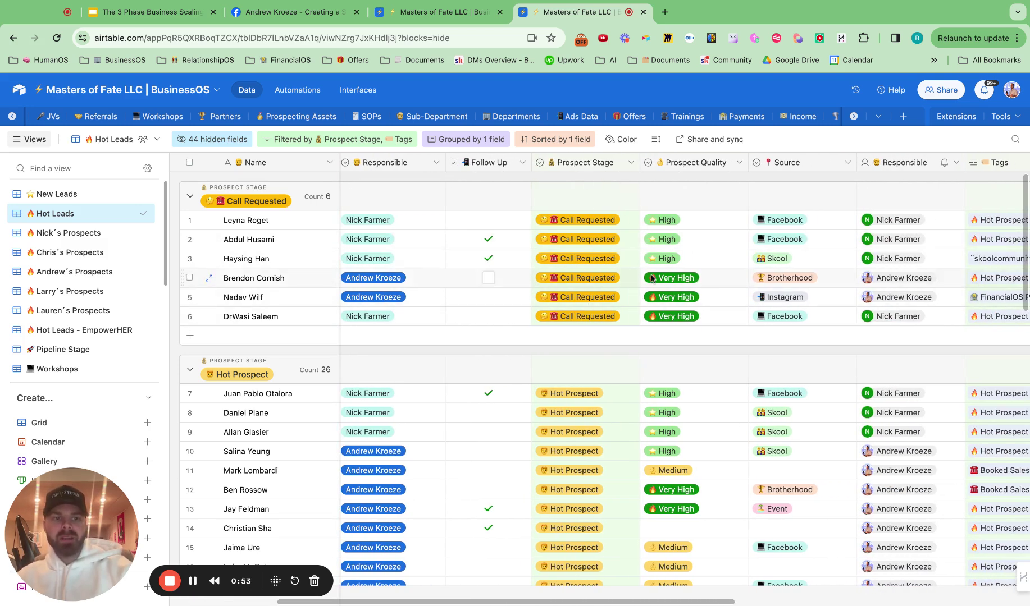
{"action": "scroll", "coordinate": [618, 252], "scroll_direction": "right", "scroll_amount": 10}
{"action": "scroll", "coordinate": [651, 278], "scroll_direction": "right", "scroll_amount": 3}
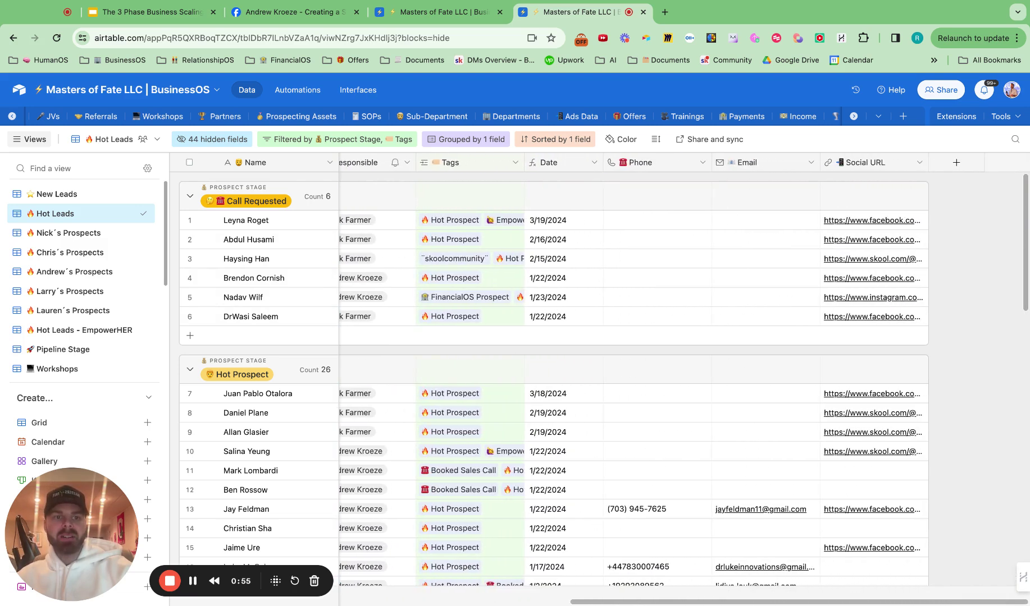
{"action": "scroll", "coordinate": [618, 337], "scroll_direction": "left", "scroll_amount": 15}
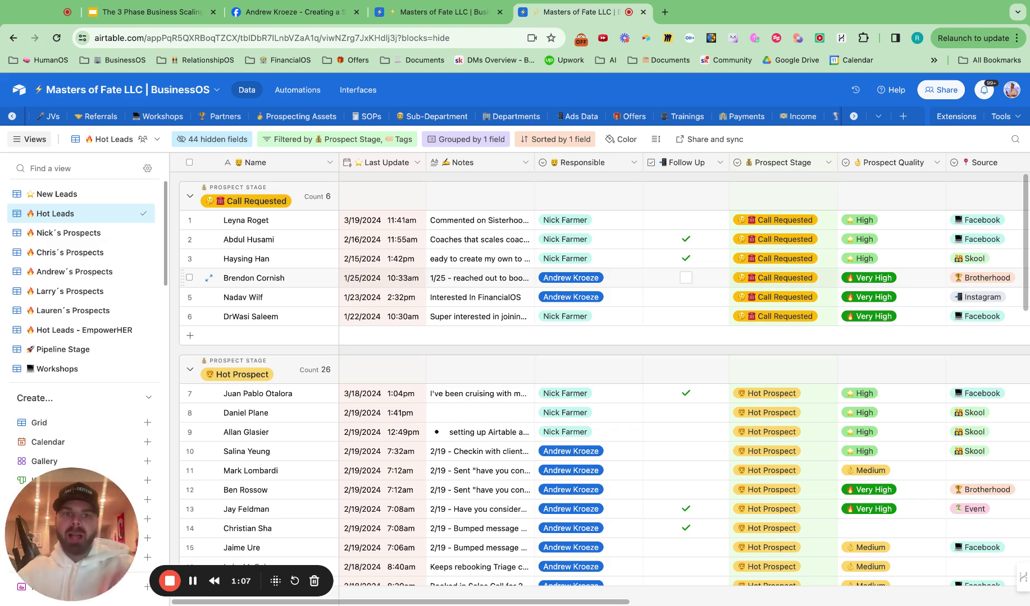
{"action": "left_click", "coordinate": [646, 38]}
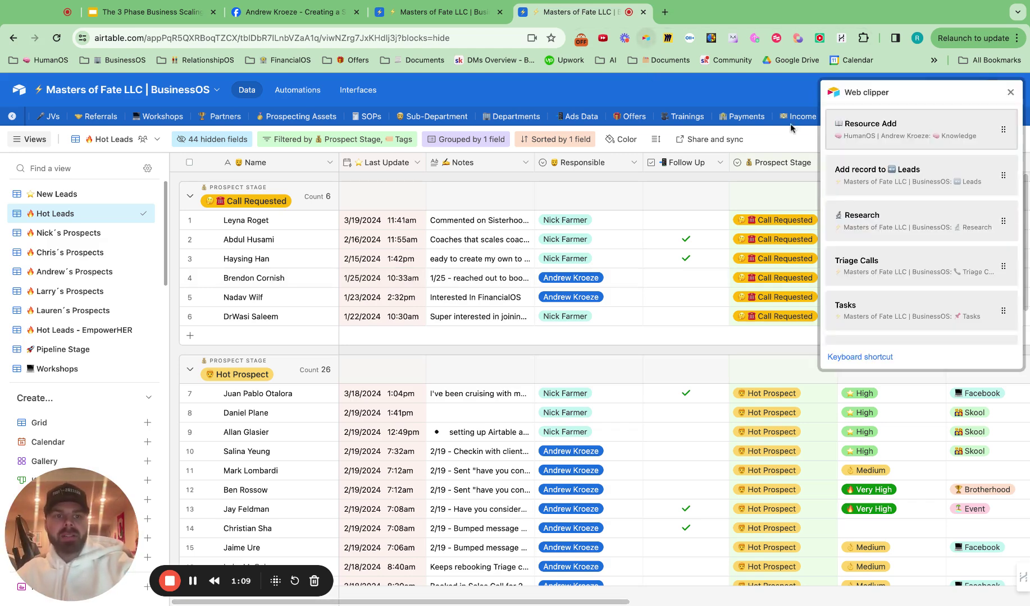
{"action": "left_click", "coordinate": [901, 181]}
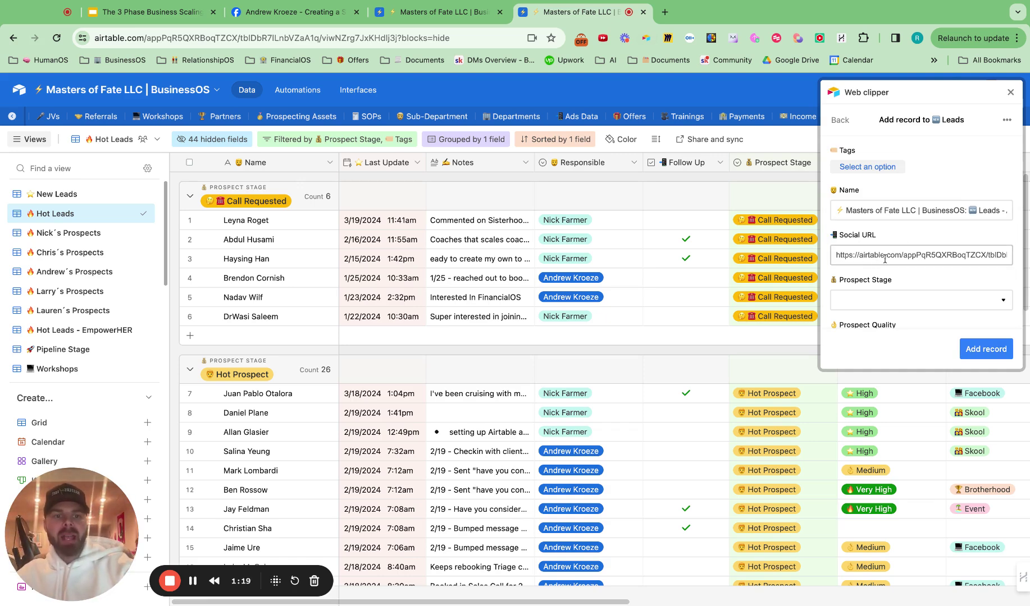
{"action": "left_click", "coordinate": [1010, 94]}
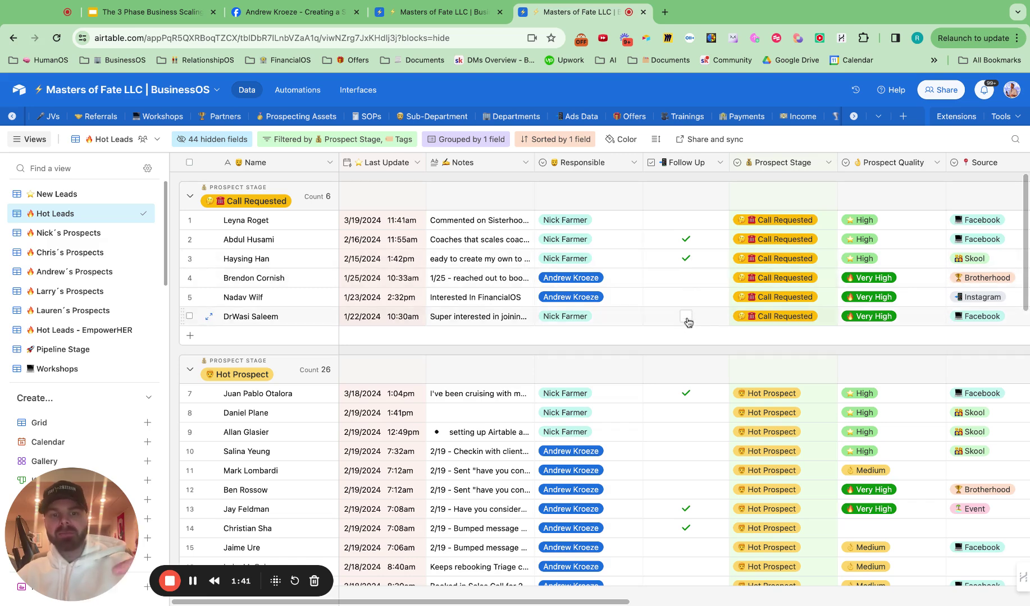
Step: Confirm the Follow Up field is a checkbox, saving its settings unchanged
{"action": "left_click", "coordinate": [719, 163]}
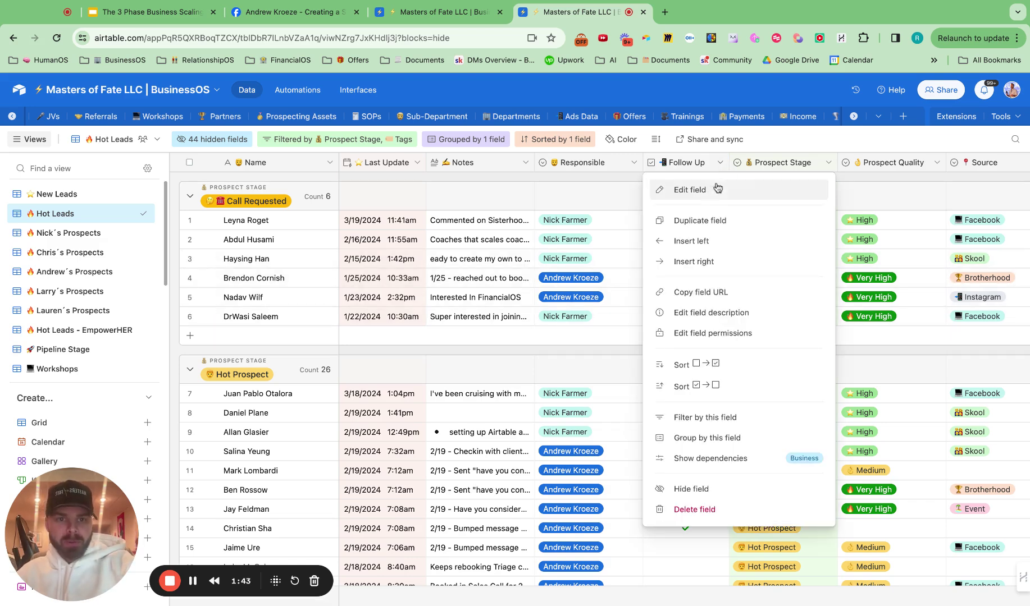
{"action": "left_click", "coordinate": [717, 188]}
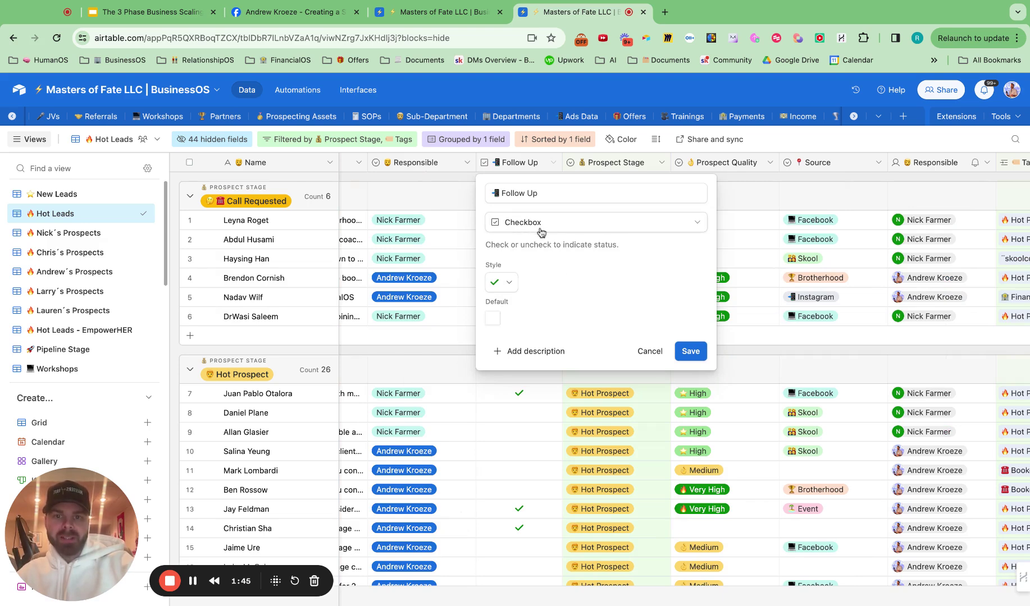
{"action": "left_click", "coordinate": [682, 352]}
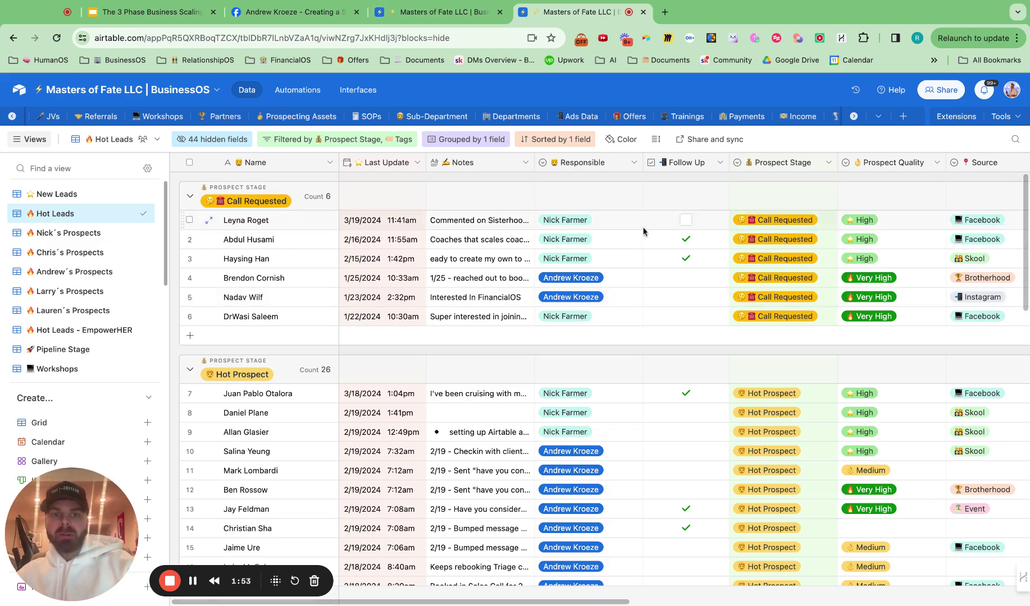
Step: Tick the Follow Up checkbox on the row 6 Call Requested lead
{"action": "left_click", "coordinate": [686, 318]}
{"action": "scroll", "coordinate": [687, 320], "scroll_direction": "right", "scroll_amount": 10}
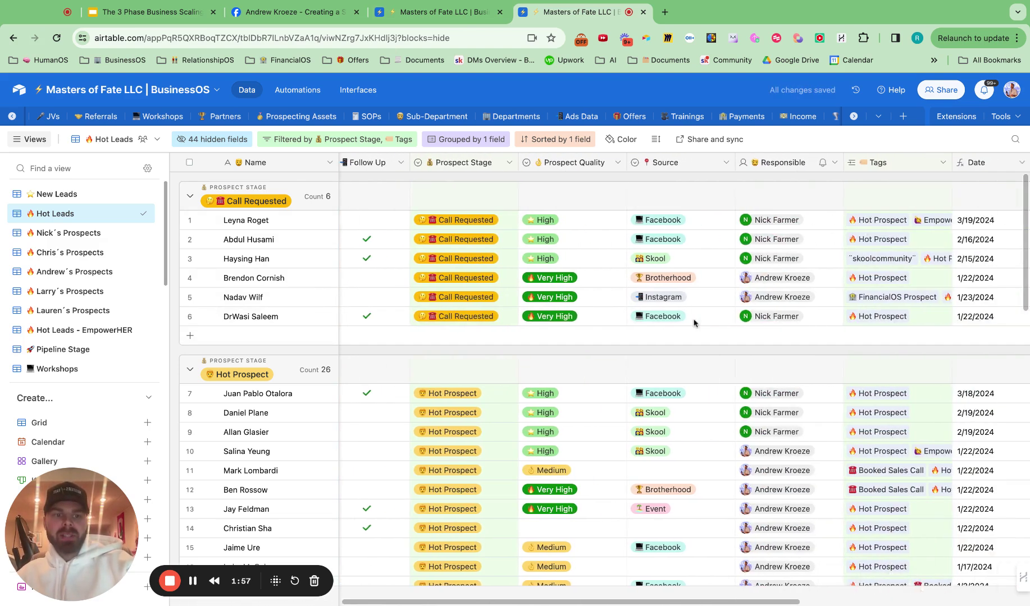
{"action": "scroll", "coordinate": [555, 337], "scroll_direction": "left", "scroll_amount": 10}
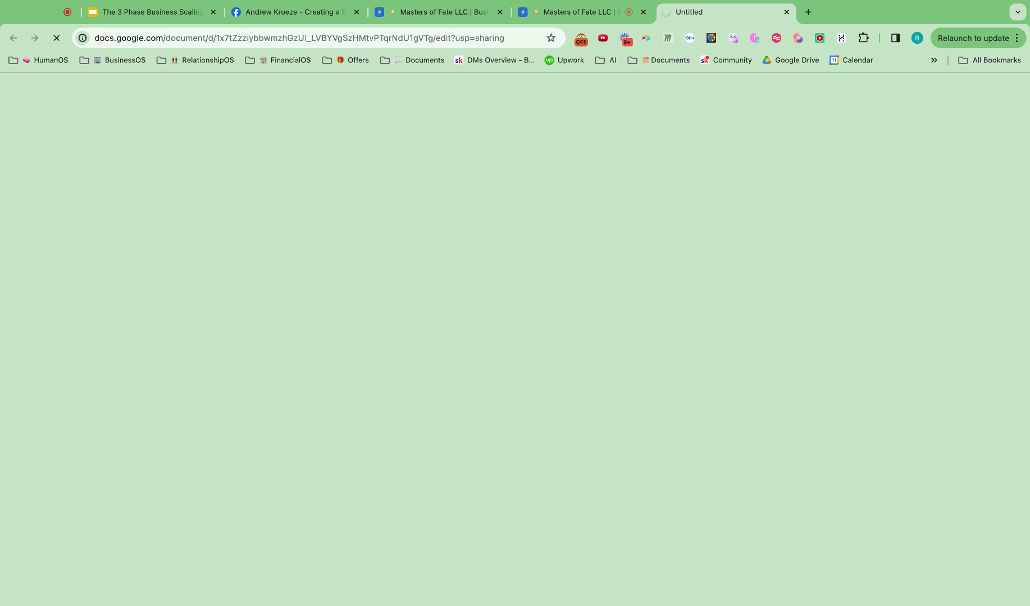
Step: Skim the Direct Message SOP document, then return to the Airtable Hot Leads grid
{"action": "scroll", "coordinate": [588, 320], "scroll_direction": "down", "scroll_amount": 5}
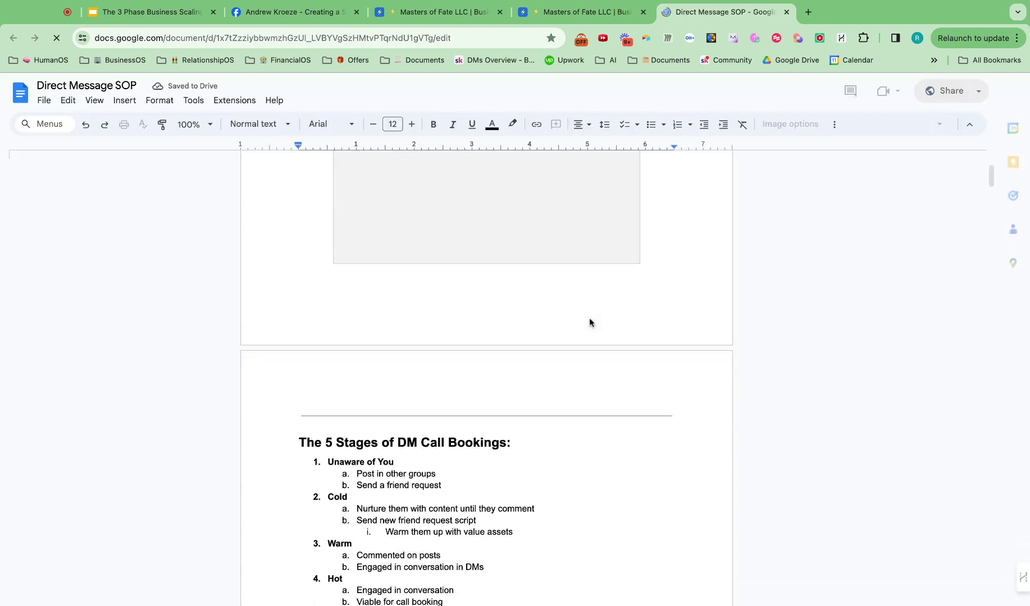
{"action": "scroll", "coordinate": [589, 322], "scroll_direction": "up", "scroll_amount": 20}
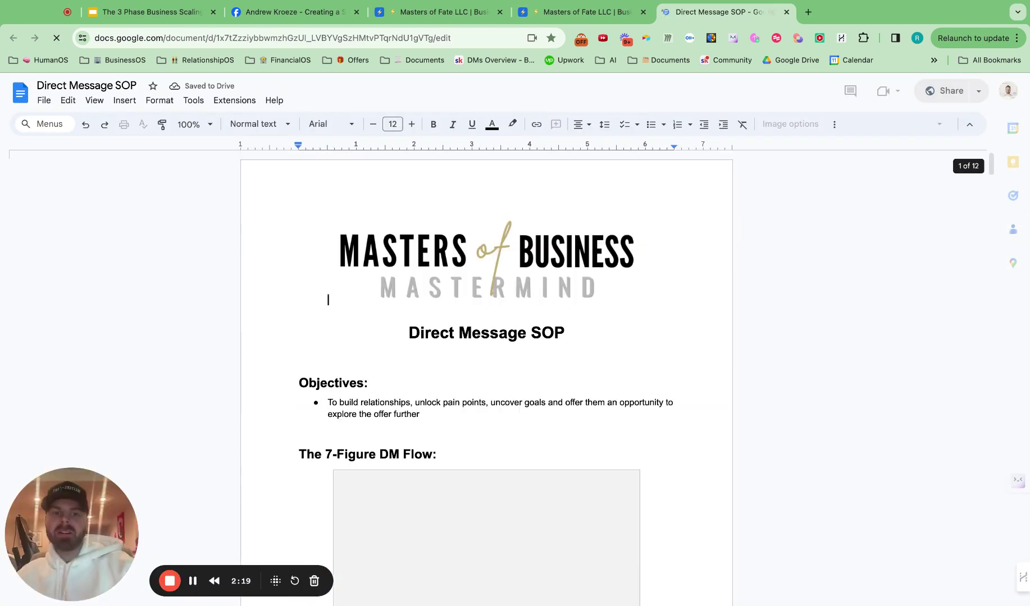
{"action": "left_click", "coordinate": [584, 12]}
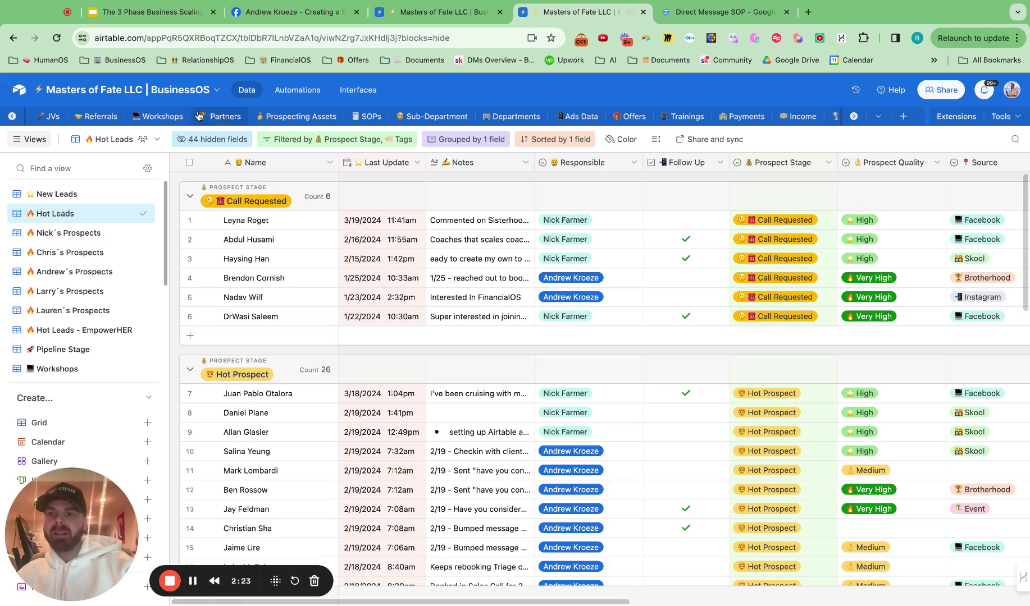
{"action": "scroll", "coordinate": [199, 116], "scroll_direction": "left", "scroll_amount": 10}
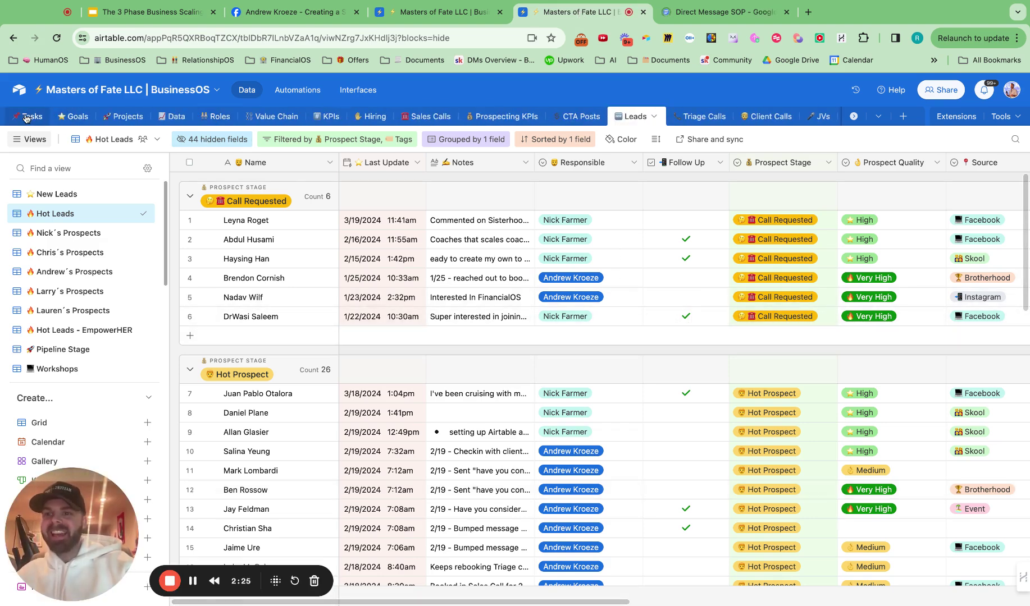
Step: Review the new Follow Up With tasks in Tasks, then go to the Lead Follow Up automation
{"action": "left_click", "coordinate": [25, 118]}
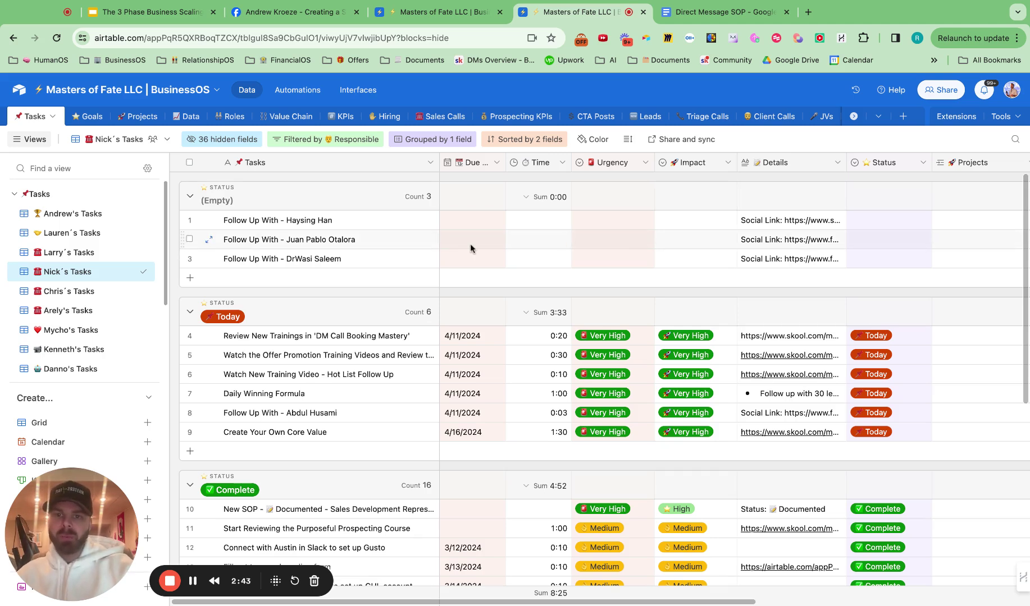
{"action": "left_click", "coordinate": [439, 12]}
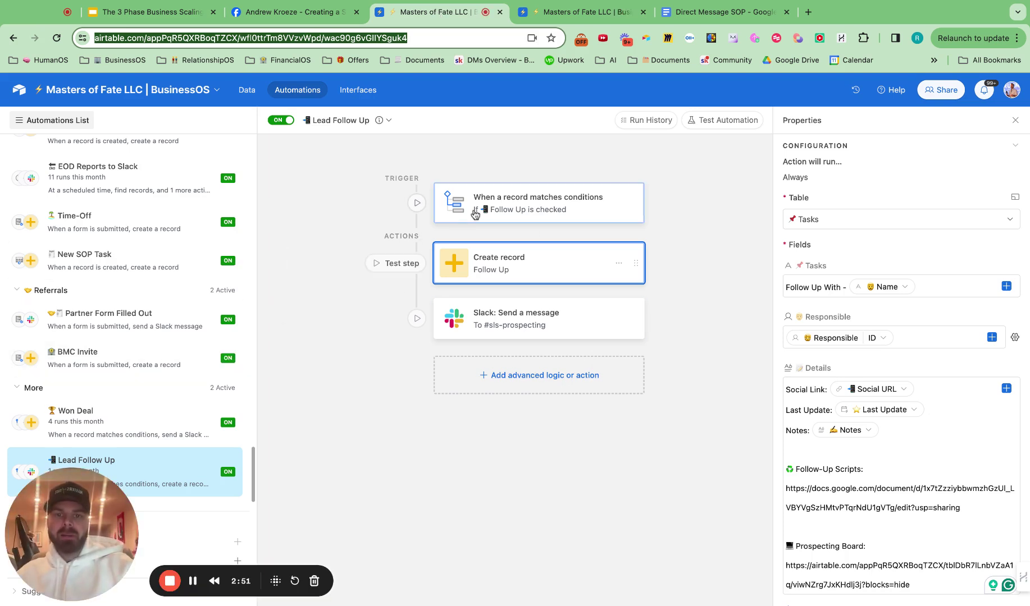
Step: Show the Trigger details of the 'When a record matches conditions' trigger
{"action": "left_click", "coordinate": [495, 211]}
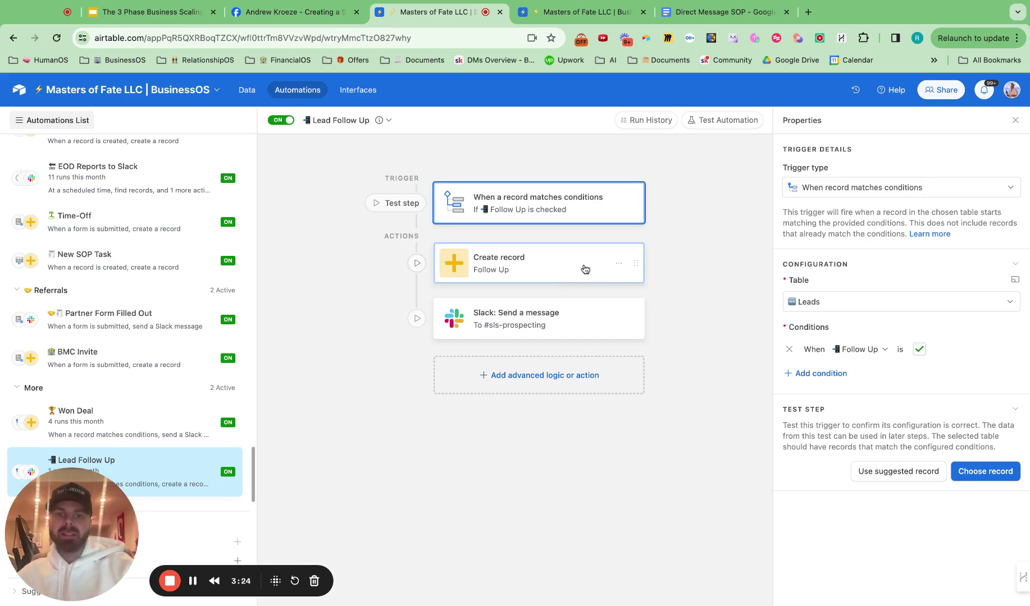
{"action": "left_click", "coordinate": [565, 273]}
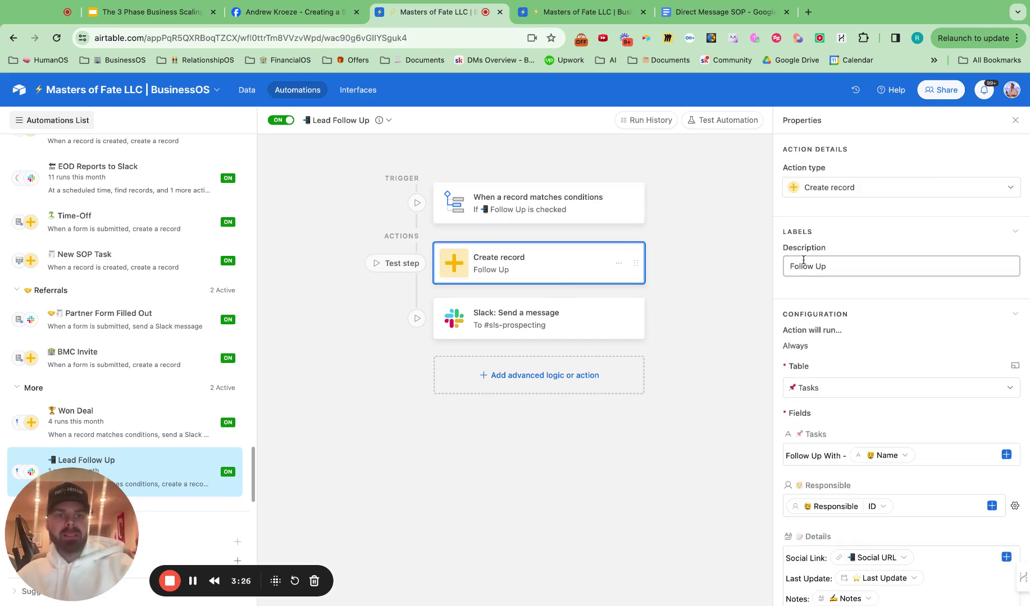
{"action": "scroll", "coordinate": [839, 213], "scroll_direction": "down", "scroll_amount": 3}
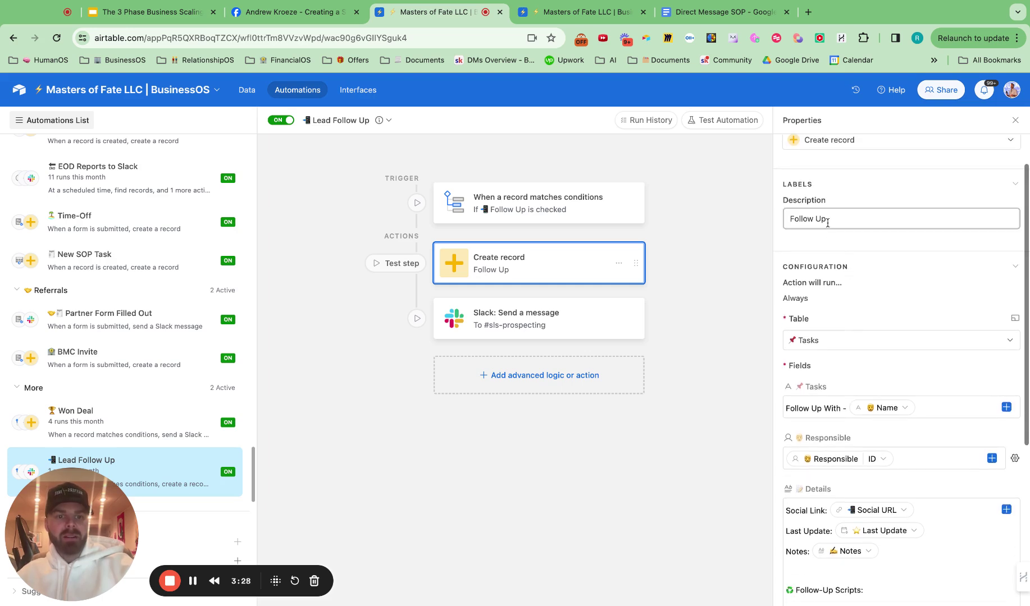
{"action": "scroll", "coordinate": [903, 266], "scroll_direction": "down", "scroll_amount": 1}
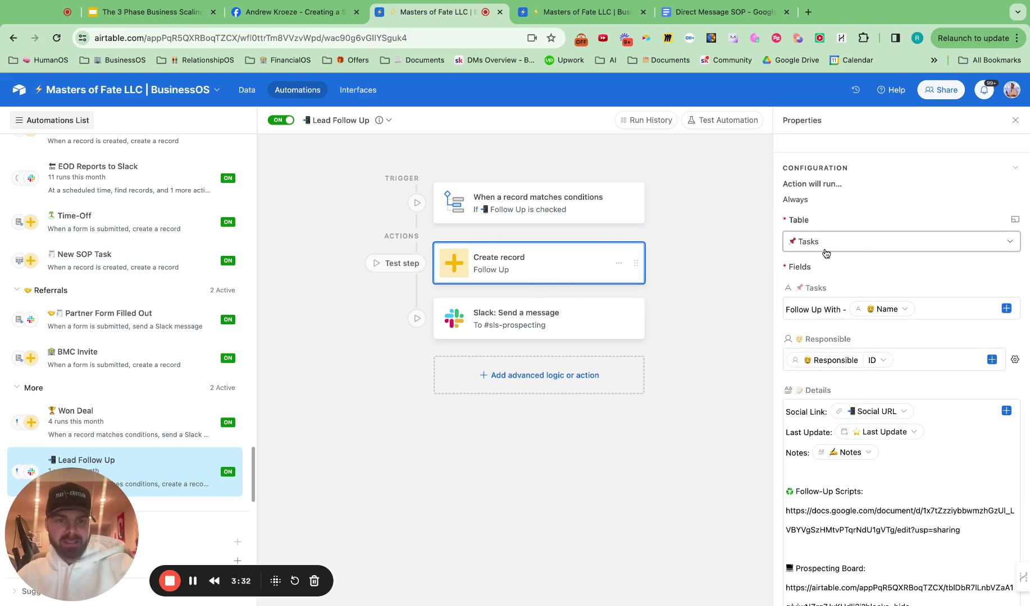
{"action": "scroll", "coordinate": [825, 254], "scroll_direction": "down", "scroll_amount": 2}
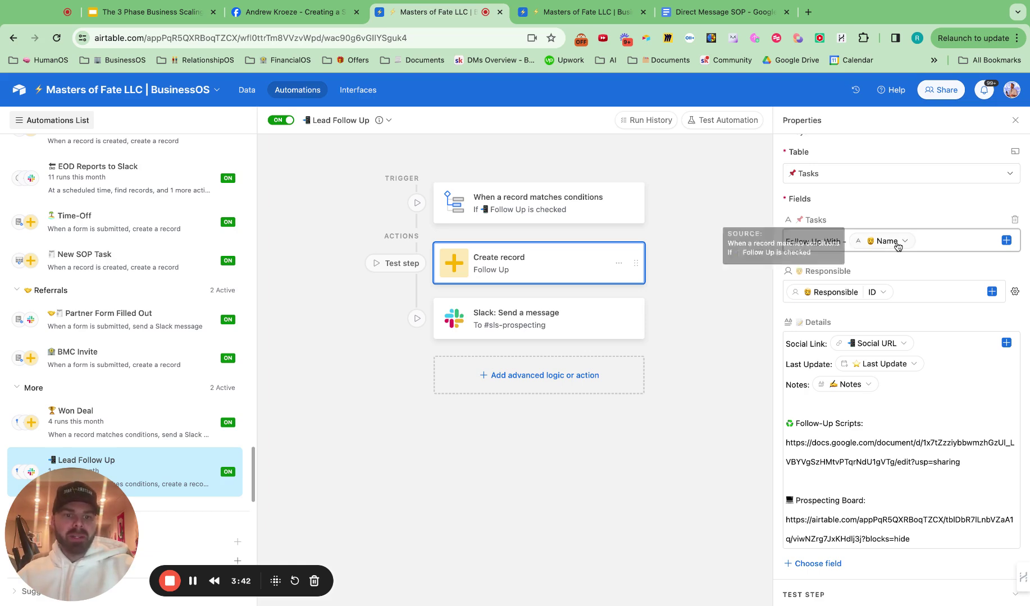
{"action": "scroll", "coordinate": [864, 241], "scroll_direction": "down", "scroll_amount": 2}
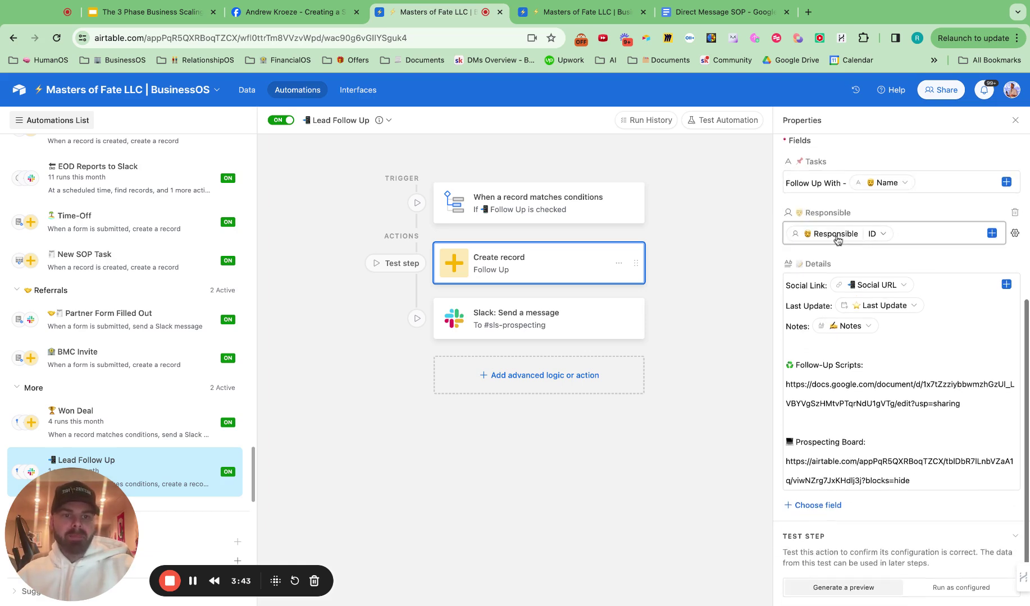
{"action": "left_click", "coordinate": [1014, 235]}
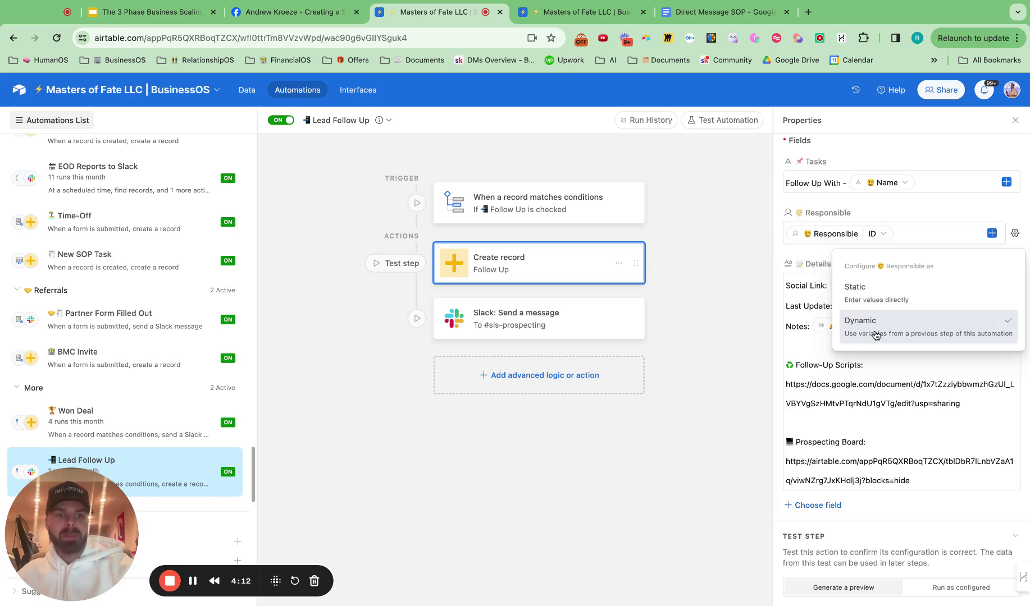
{"action": "left_click", "coordinate": [880, 212]}
{"action": "scroll", "coordinate": [820, 263], "scroll_direction": "down", "scroll_amount": 2}
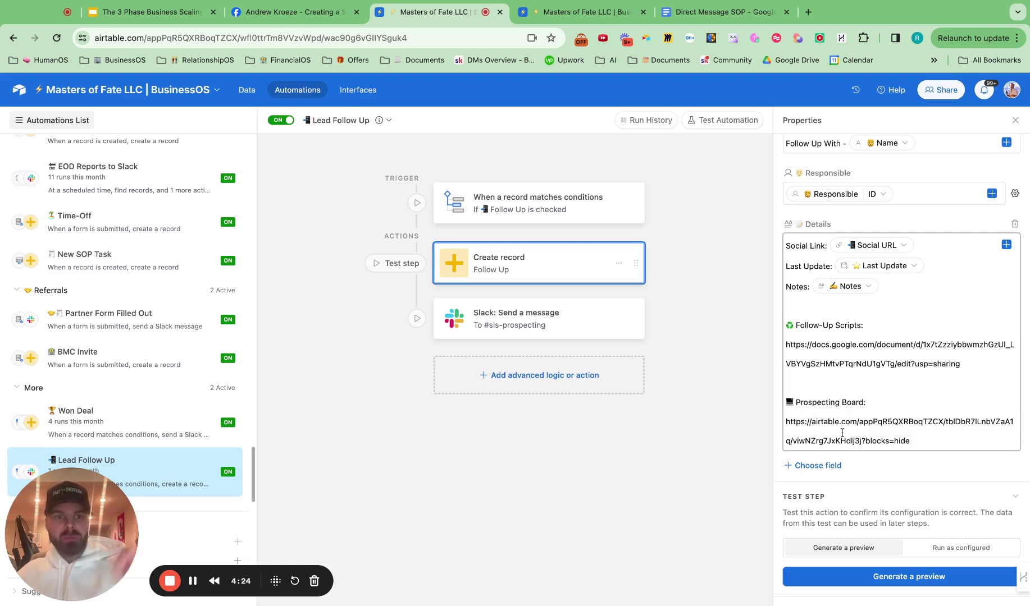
{"action": "scroll", "coordinate": [841, 433], "scroll_direction": "up", "scroll_amount": 10}
{"action": "left_click", "coordinate": [548, 209]}
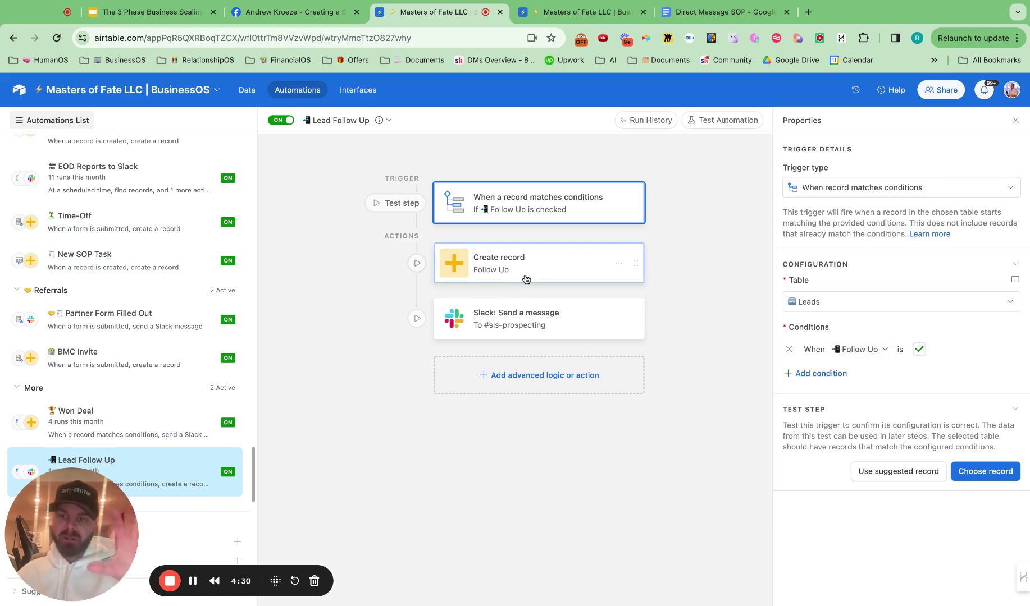
{"action": "left_click", "coordinate": [548, 315]}
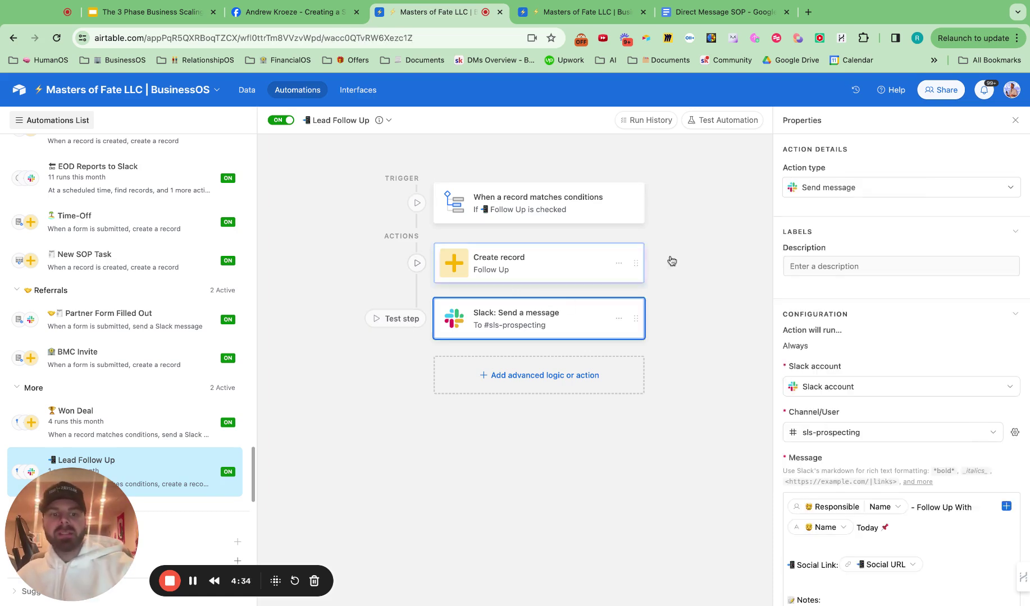
{"action": "scroll", "coordinate": [862, 242], "scroll_direction": "down", "scroll_amount": 2}
{"action": "scroll", "coordinate": [862, 238], "scroll_direction": "down", "scroll_amount": 3}
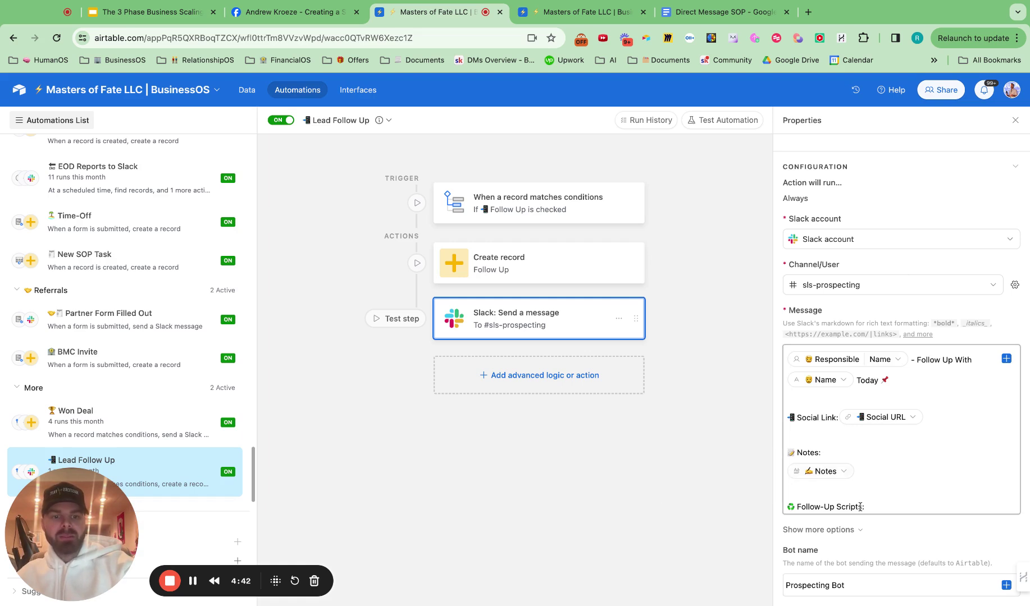
{"action": "scroll", "coordinate": [836, 494], "scroll_direction": "down", "scroll_amount": 3}
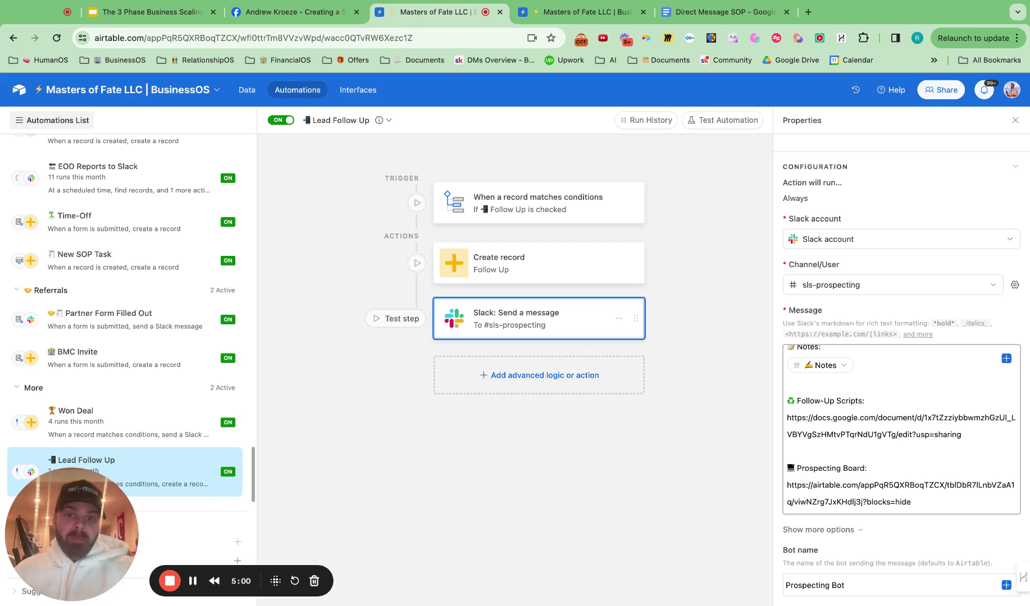
{"action": "left_click", "coordinate": [536, 211]}
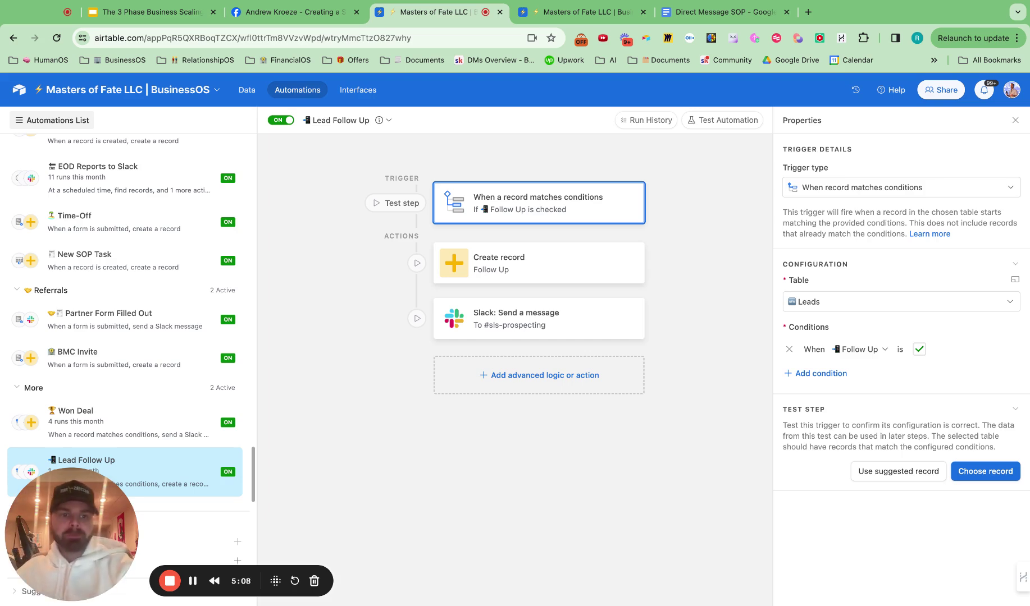
Step: Show the Create record action's Tasks fields: Name, Responsible, Social URL and Notes
{"action": "left_click", "coordinate": [529, 270]}
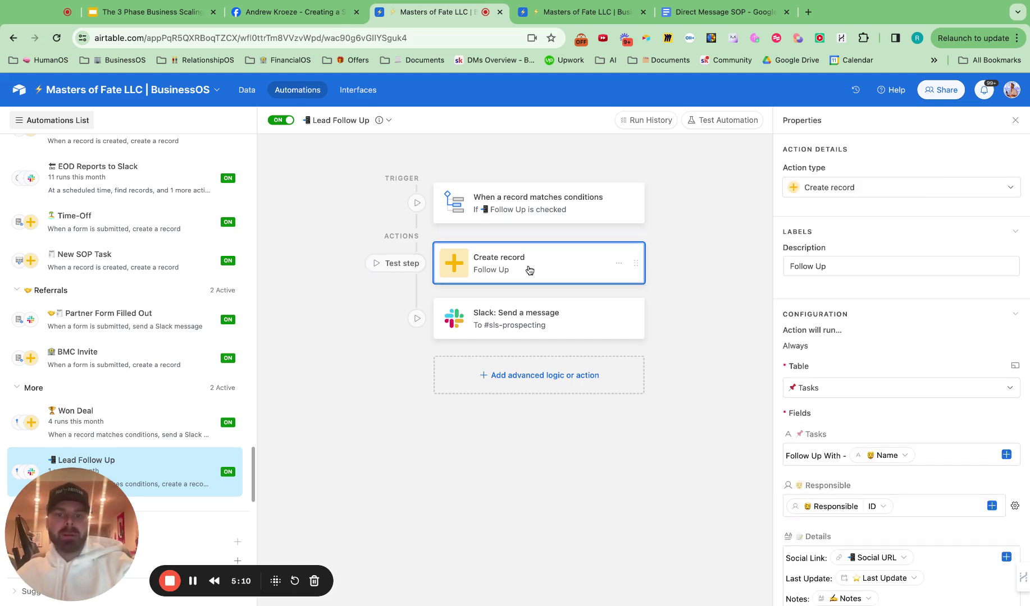
{"action": "mouse_move", "coordinate": [531, 301]}
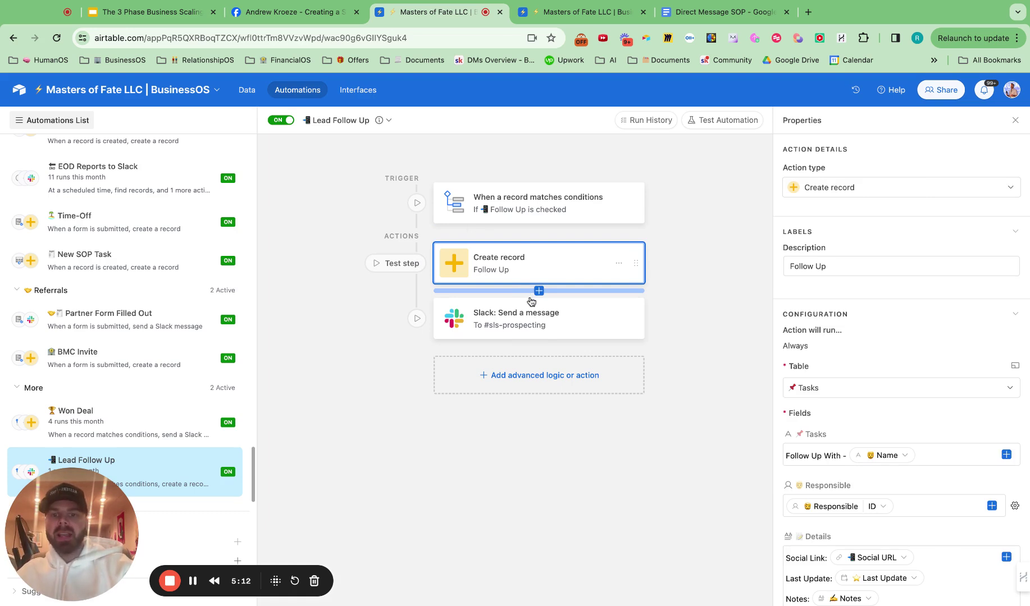